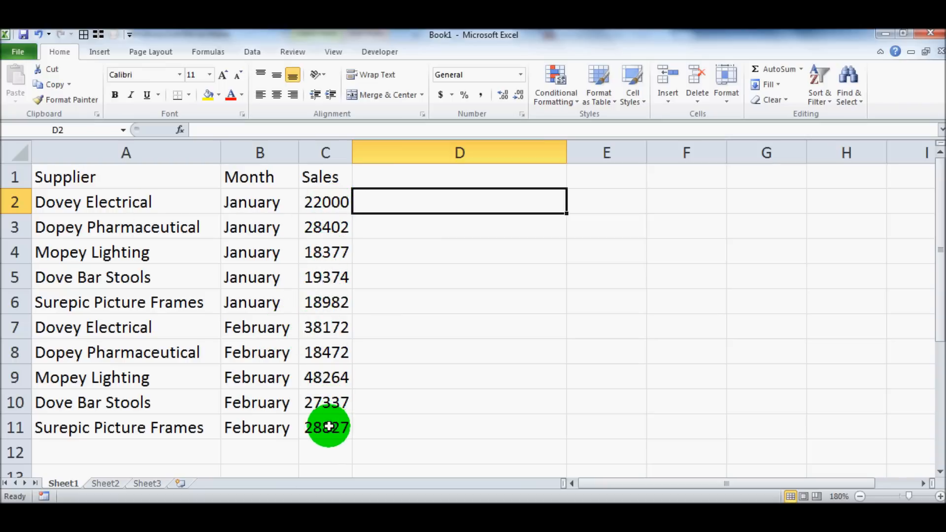
Step: Enter the heading "February Sales over 20000?" in cell D1
left_click(406, 179)
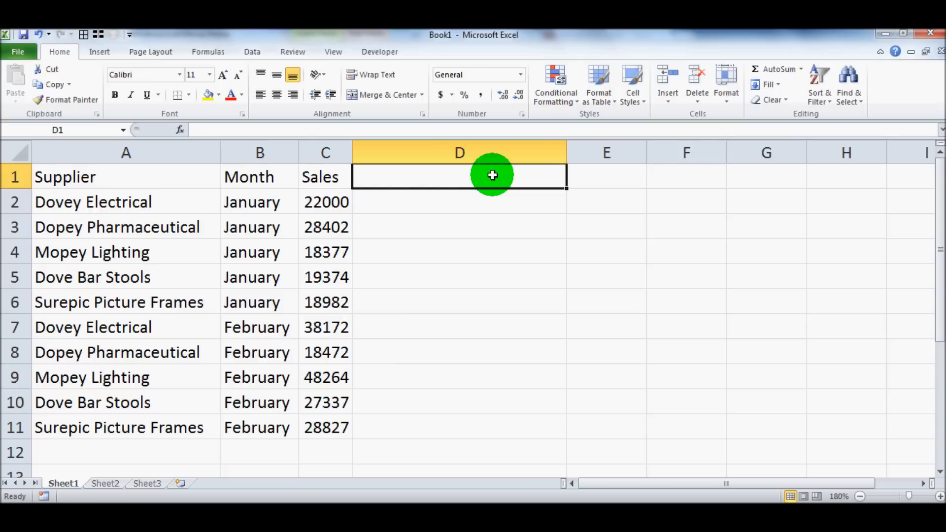
type("February")
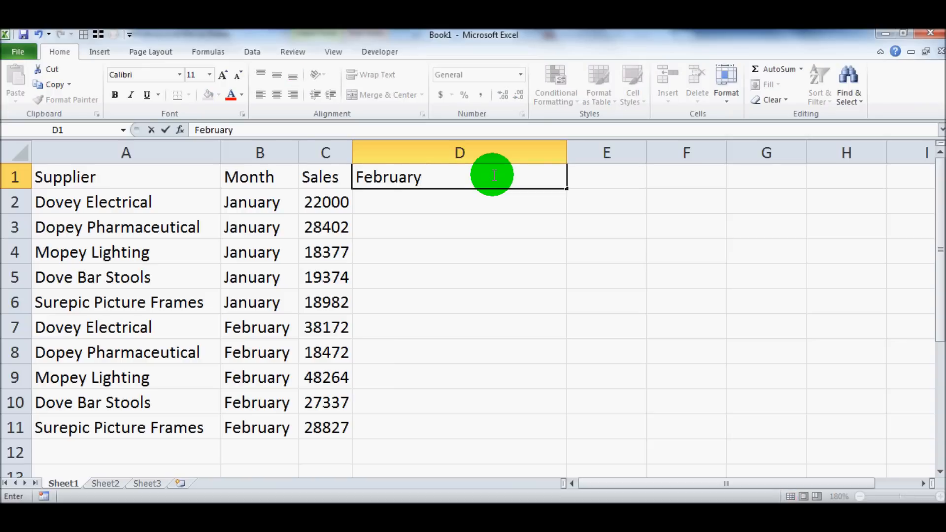
type(" Sales over 20000?")
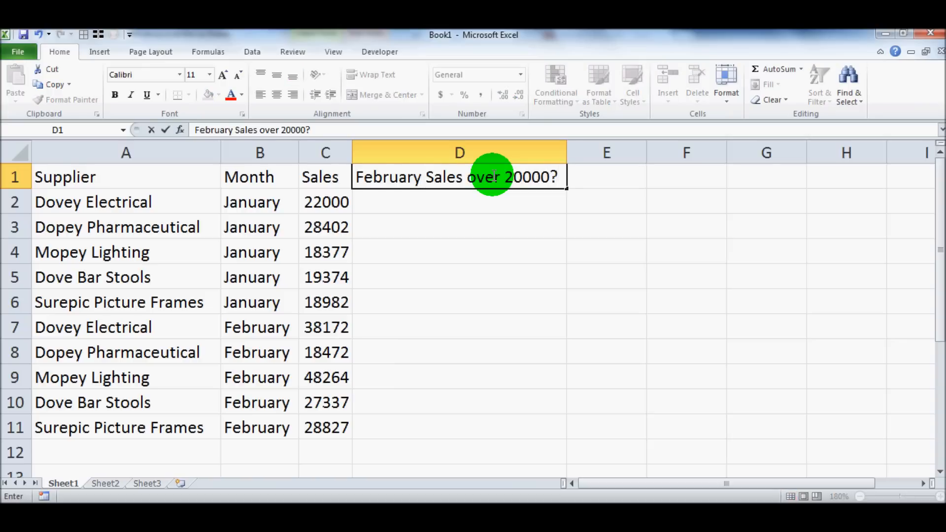
key("Return")
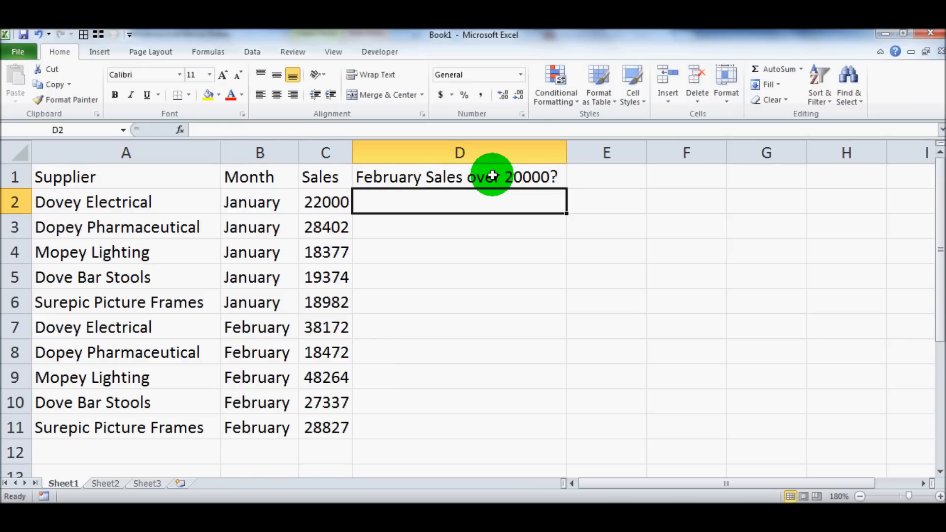
Step: Begin an IF formula in cell D2 with the logical test C2>20000
type("=")
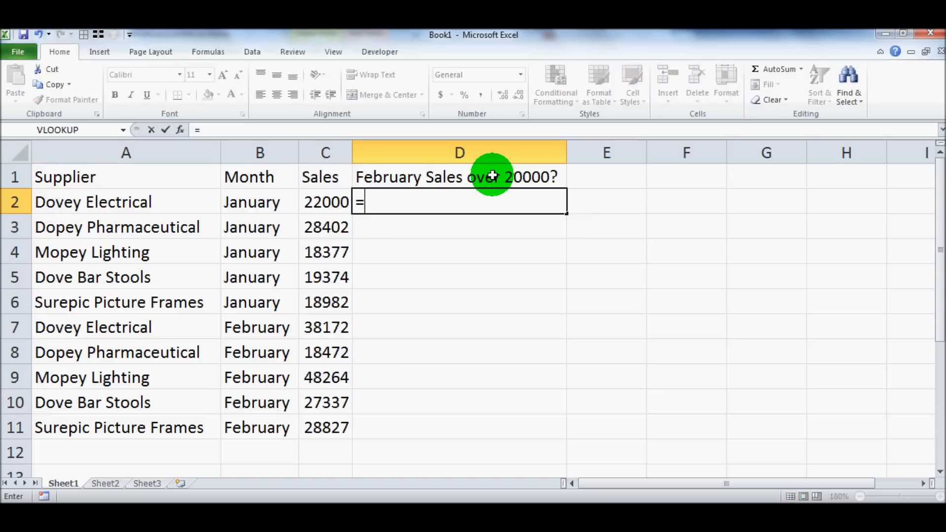
type("IF(")
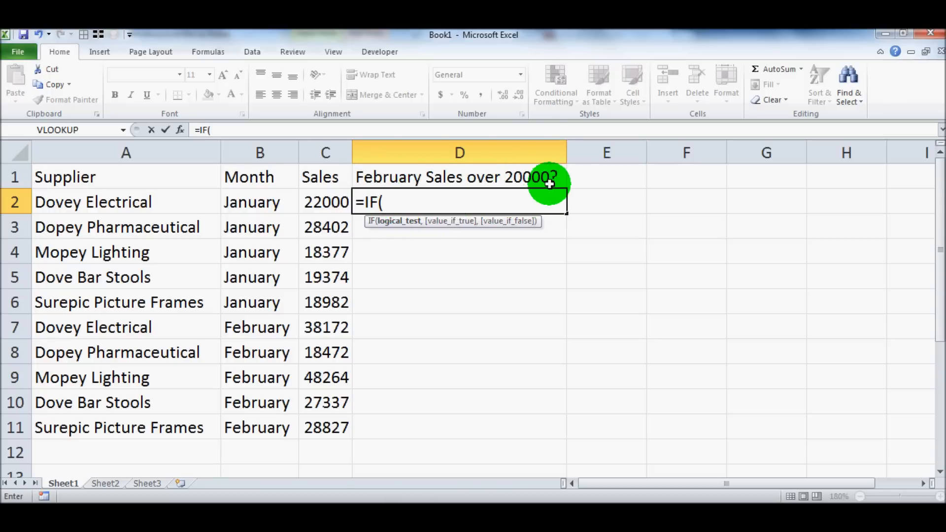
left_click(335, 202)
type(">20000")
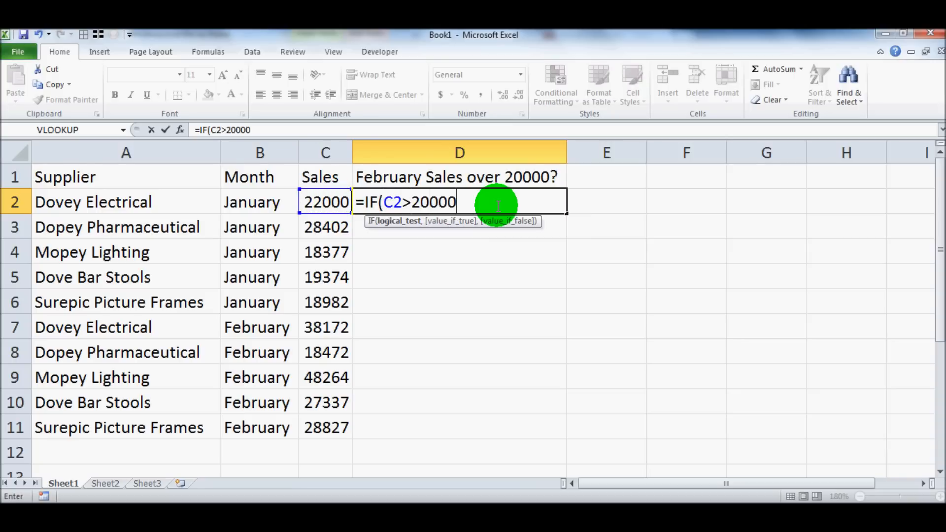
type(",")
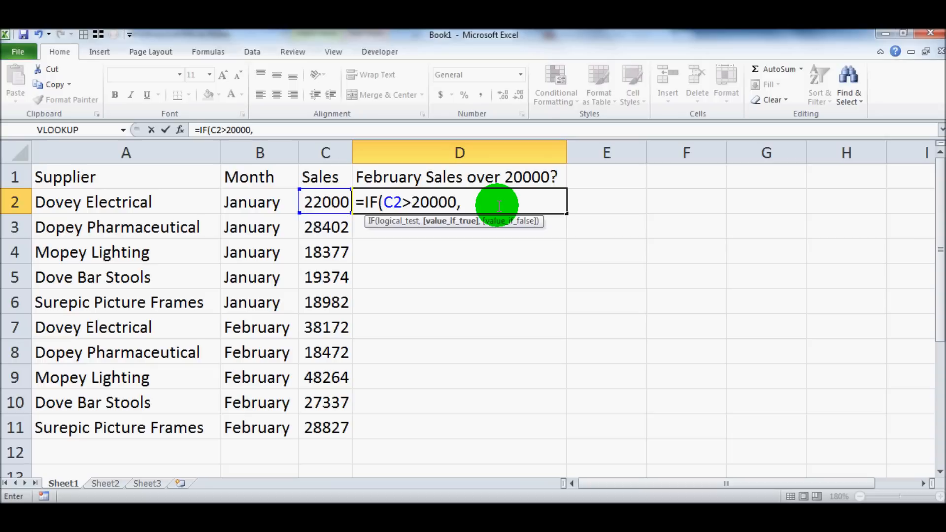
Step: Nest IF(B2="February", "Yes", "No") as the value-if-true argument of the D2 formula
type("IF")
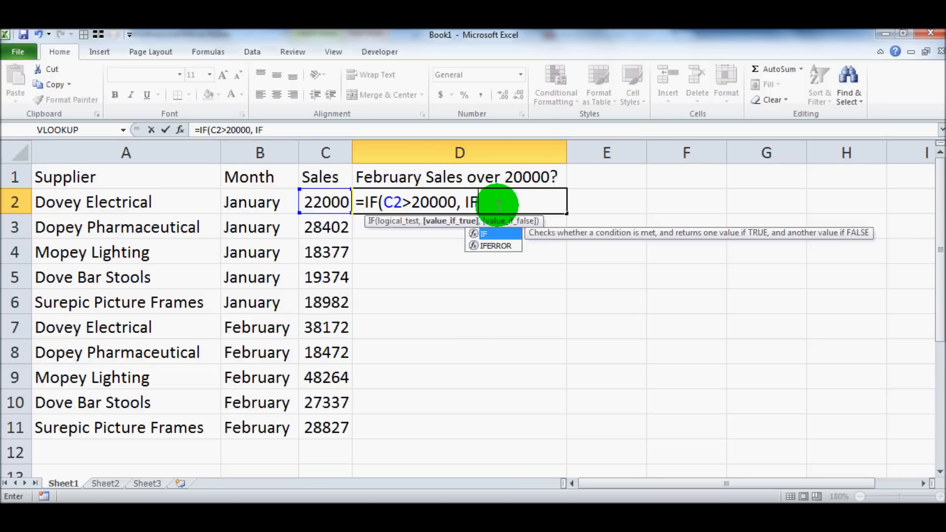
type("(")
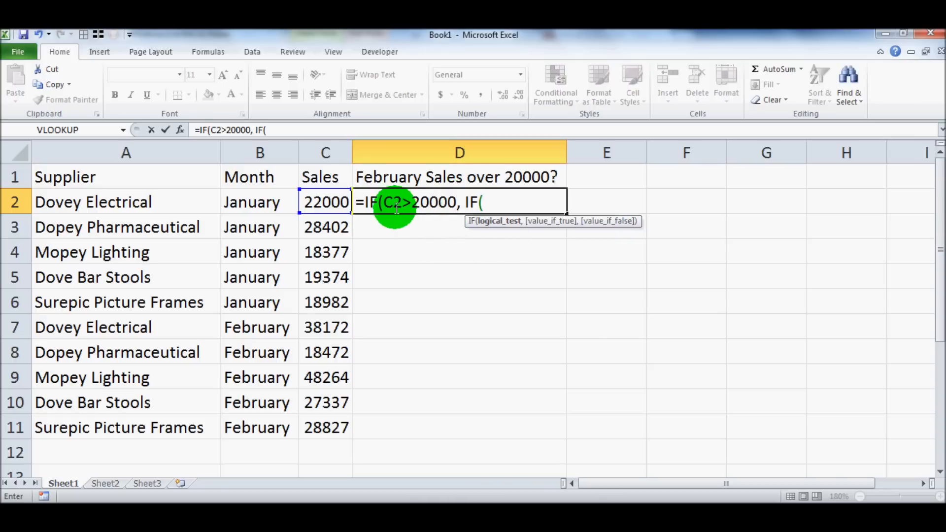
double_click(433, 202)
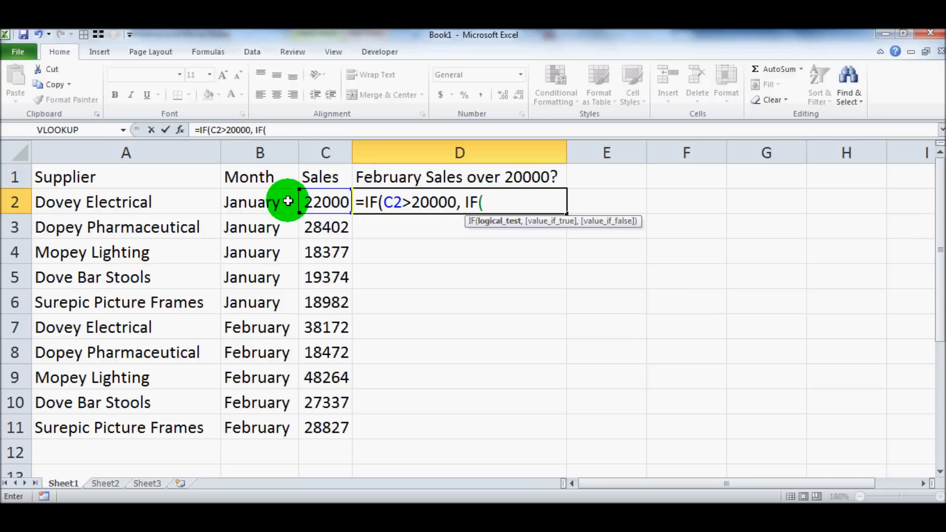
left_click(264, 202)
type("=")
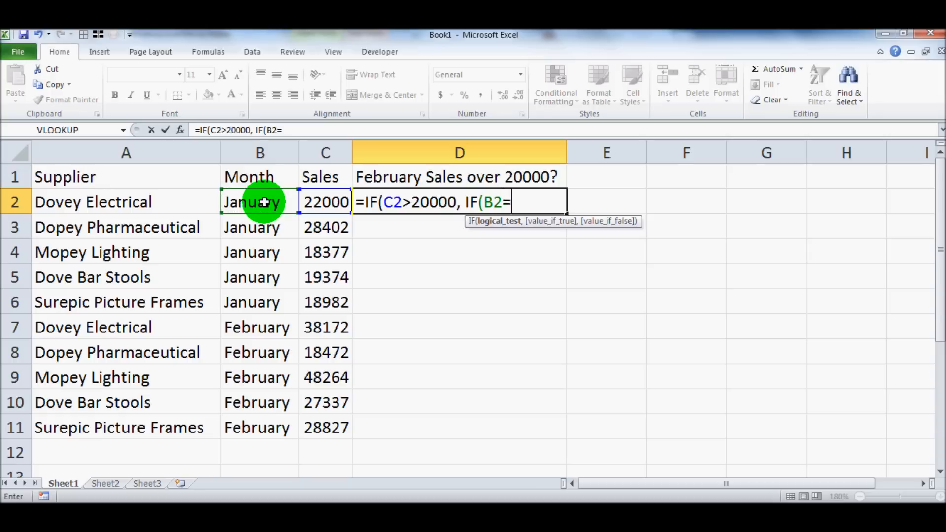
type("\"Feb")
key("BackSpace")
type("eb")
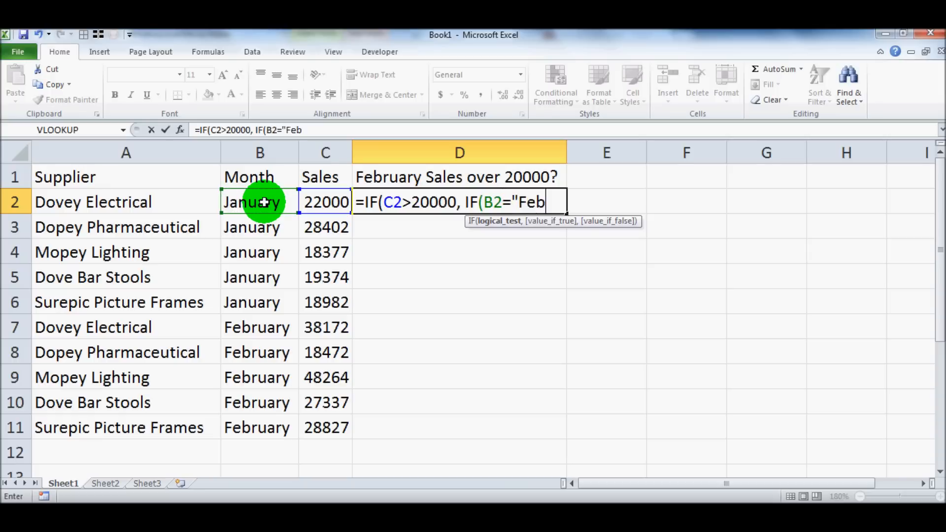
type("ruary\",")
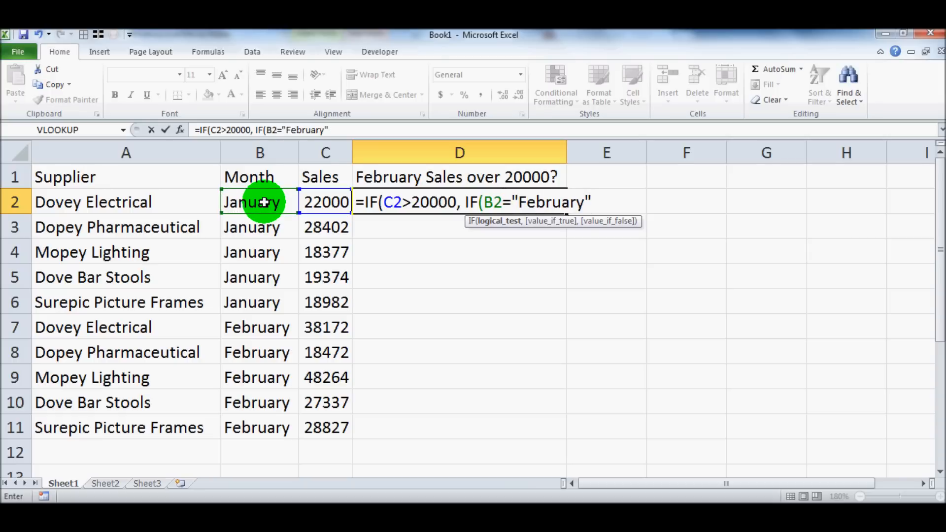
type(" \"Y")
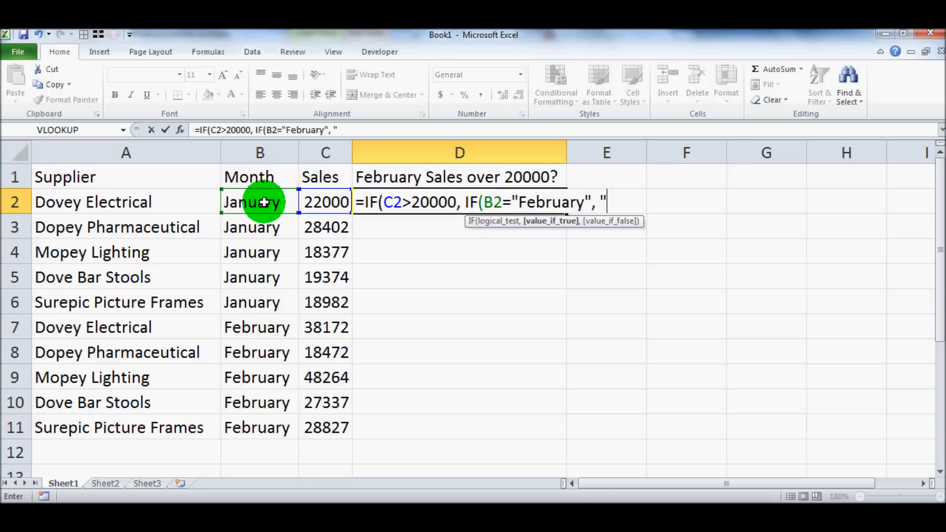
type("es\", \"")
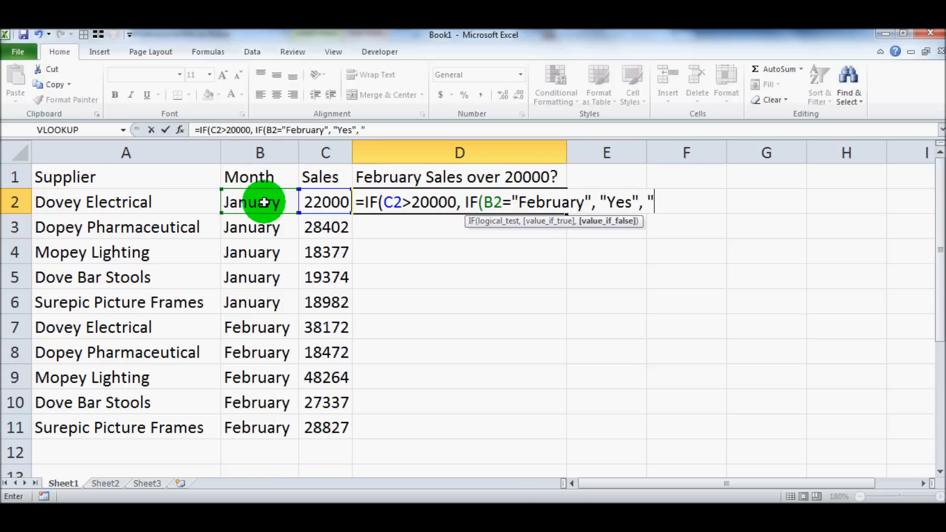
type("No\")")
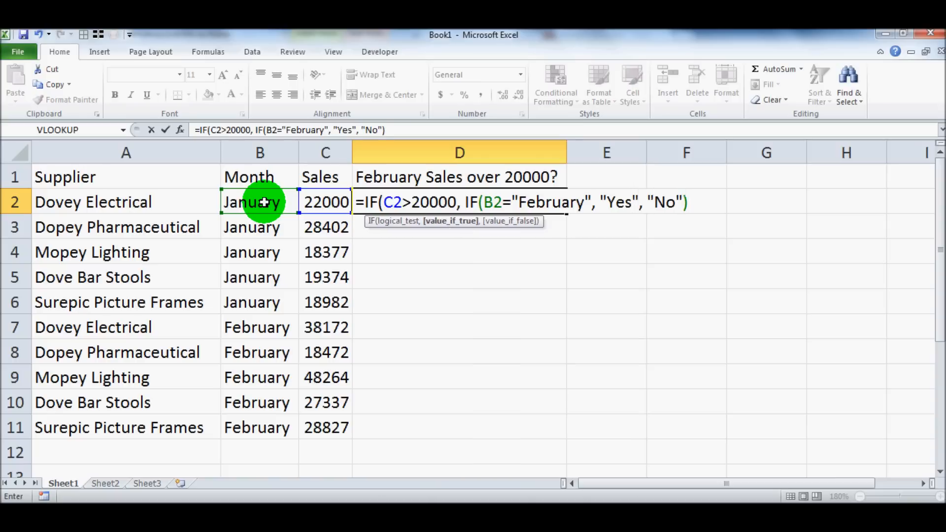
Step: Complete the D2 formula with "No" as the outer IF's value if false and enter it
type(",")
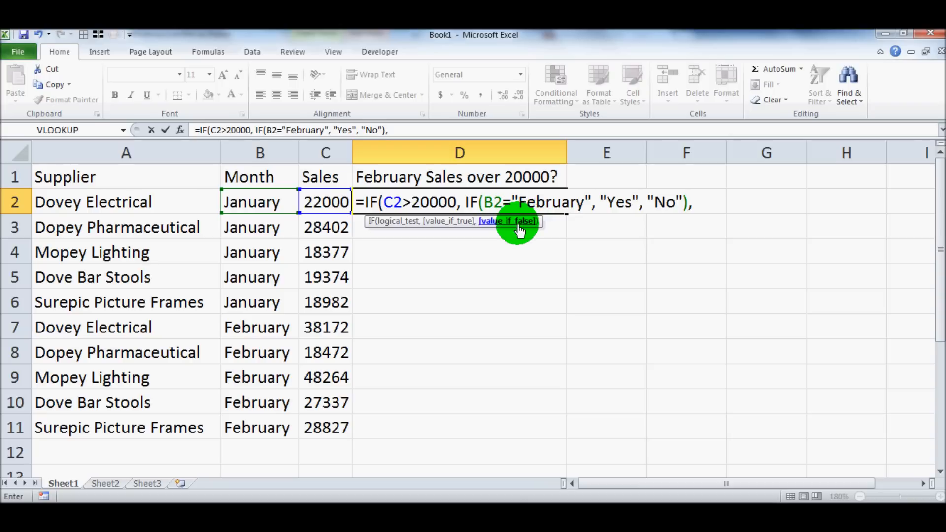
type("\"No\"")
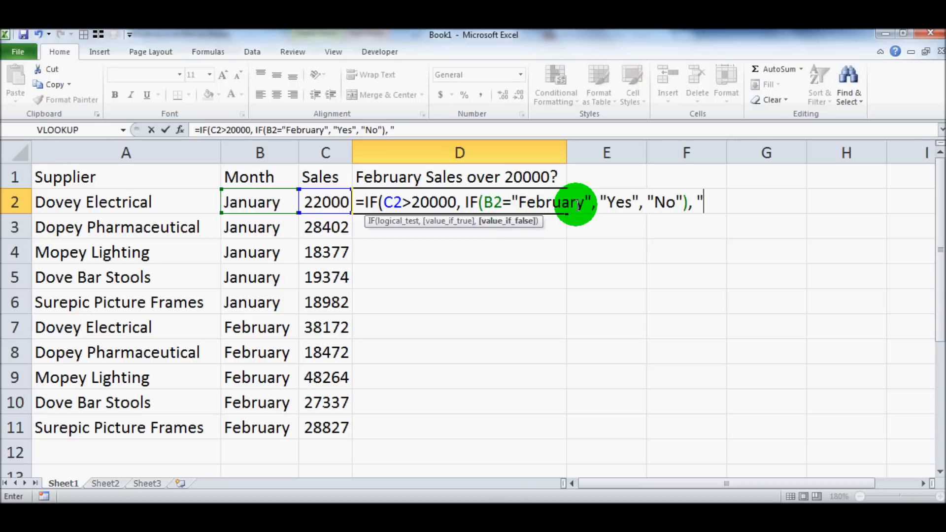
type(")")
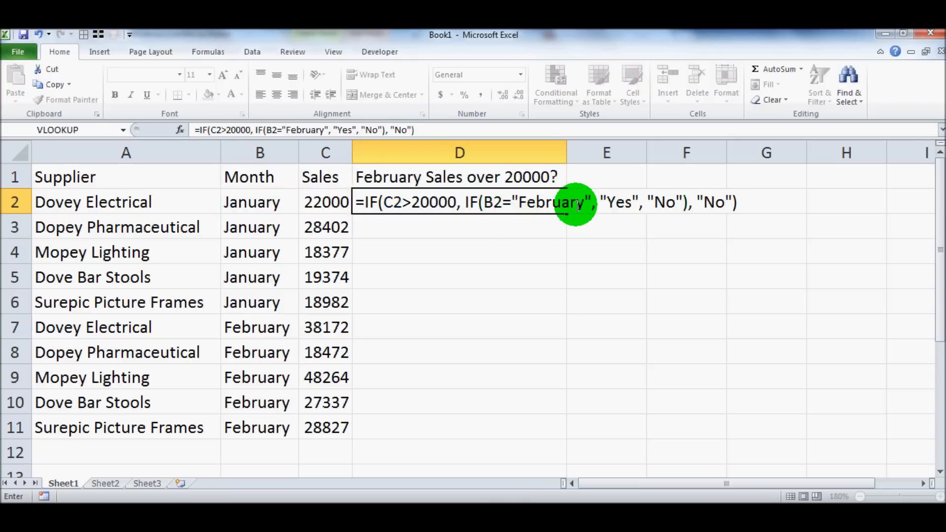
key("Return")
Step: Fill the nested IF formula from D2 down through D11
left_click(458, 205)
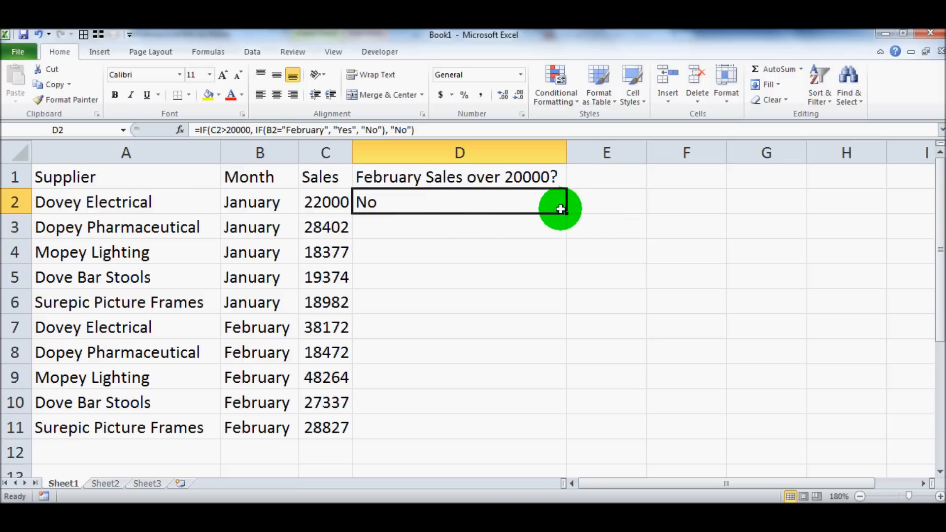
left_click_drag(567, 214, 560, 316)
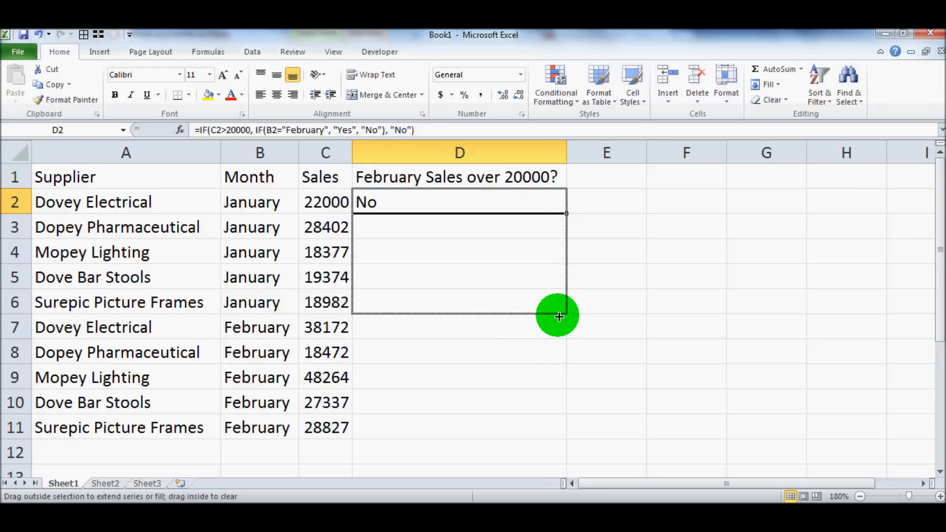
left_click_drag(560, 316, 555, 313)
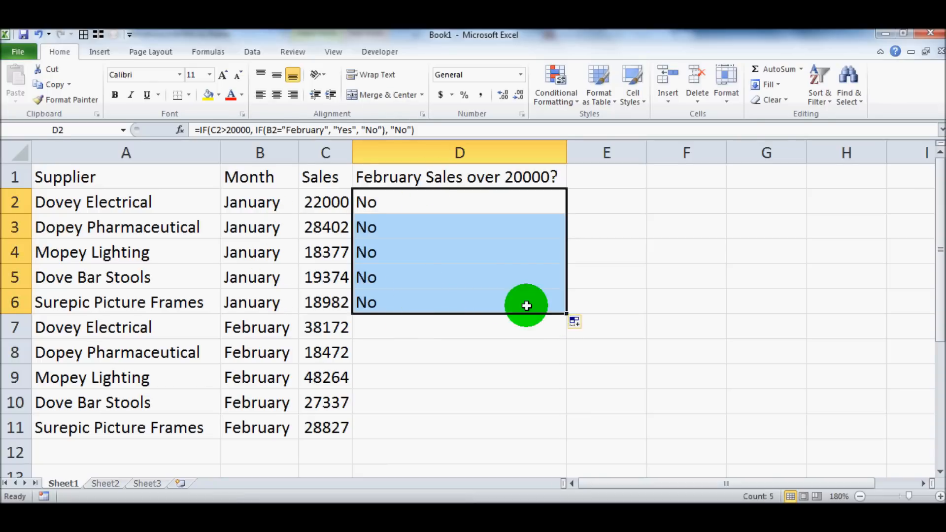
left_click_drag(567, 314, 560, 433)
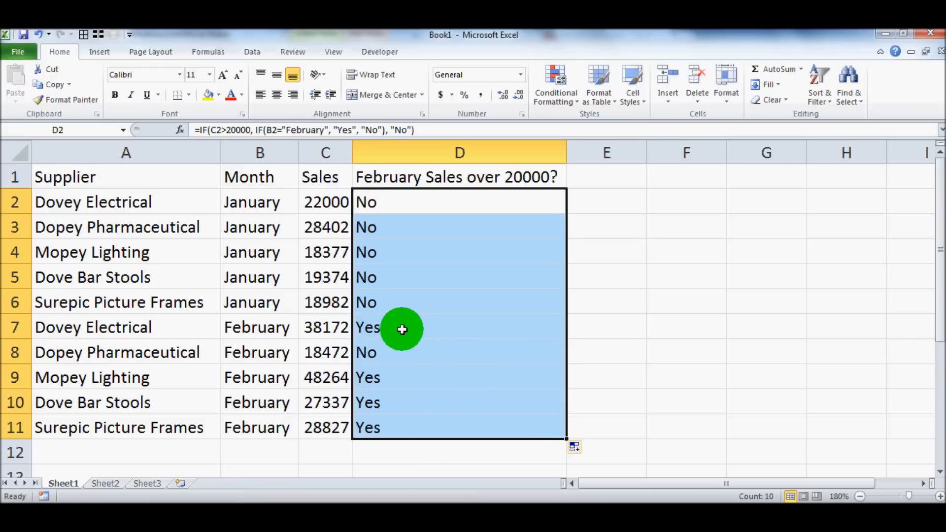
Step: Check the February rows by comparing the sales figures in column C with the formula results in column D
left_click(363, 328)
left_click(346, 329)
left_click(330, 377)
left_click(331, 402)
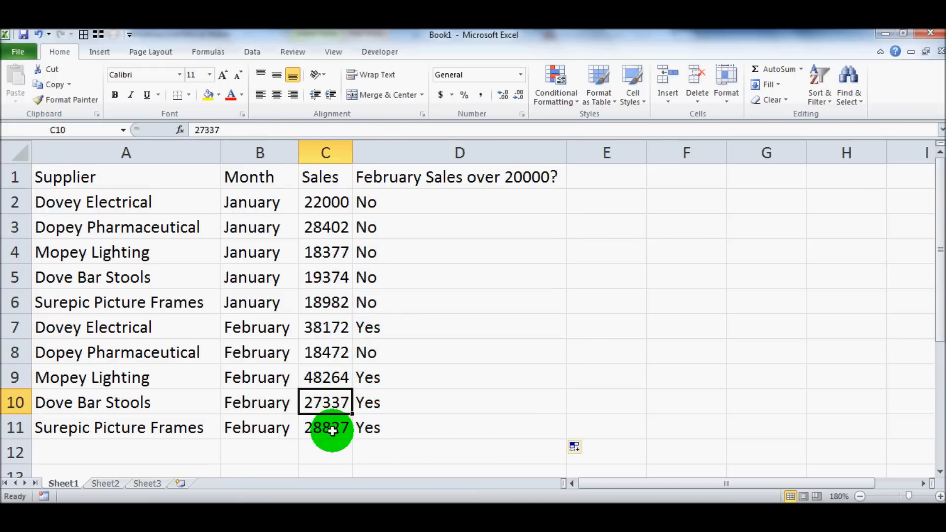
left_click(328, 428)
left_click(384, 328)
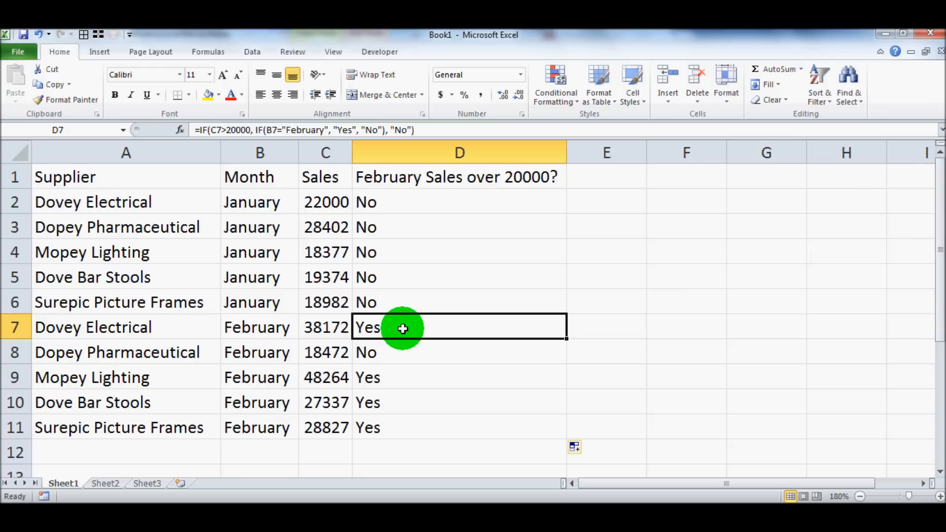
left_click(386, 350)
left_click(386, 376)
left_click(394, 354)
left_click(391, 323)
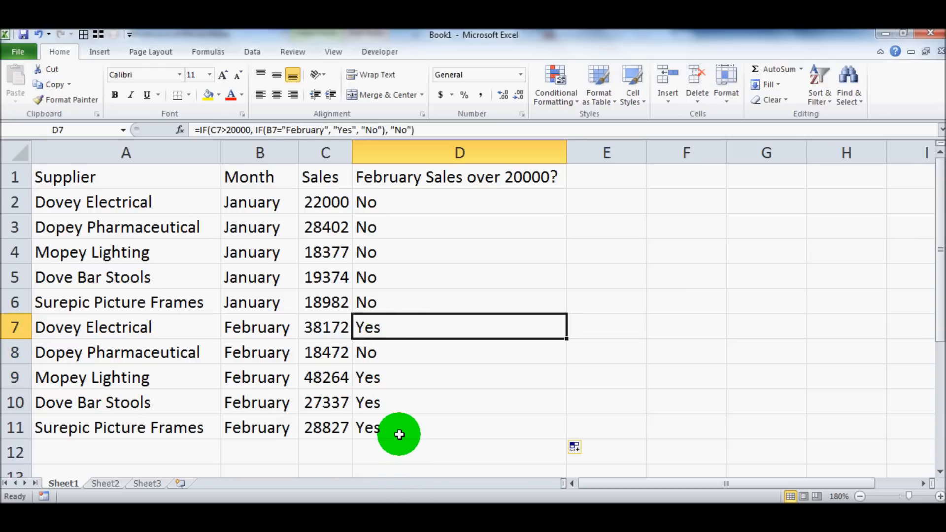
left_click(326, 381)
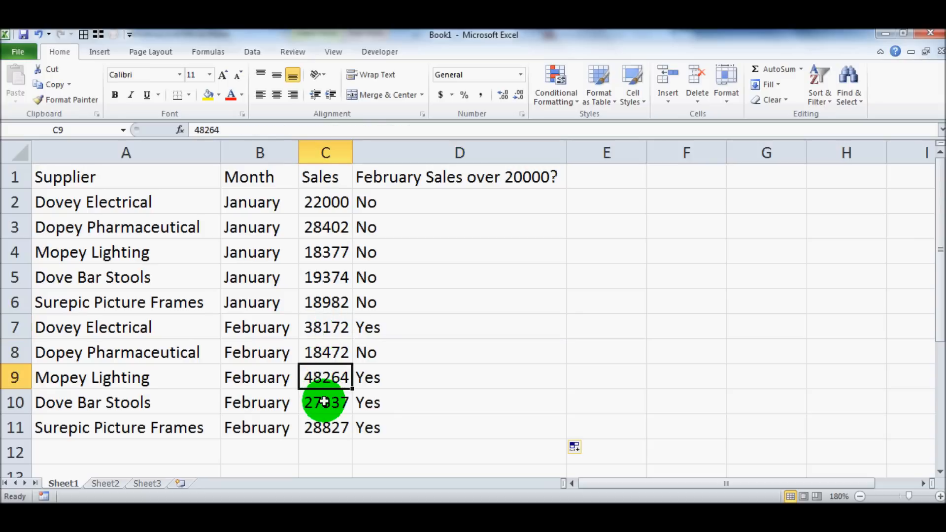
left_click(313, 446)
left_click(315, 426)
left_click(317, 402)
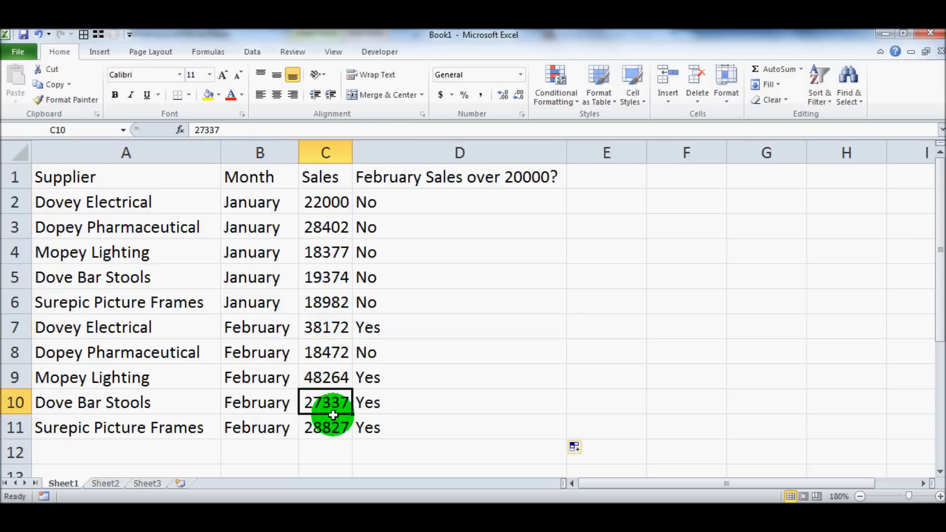
left_click(393, 392)
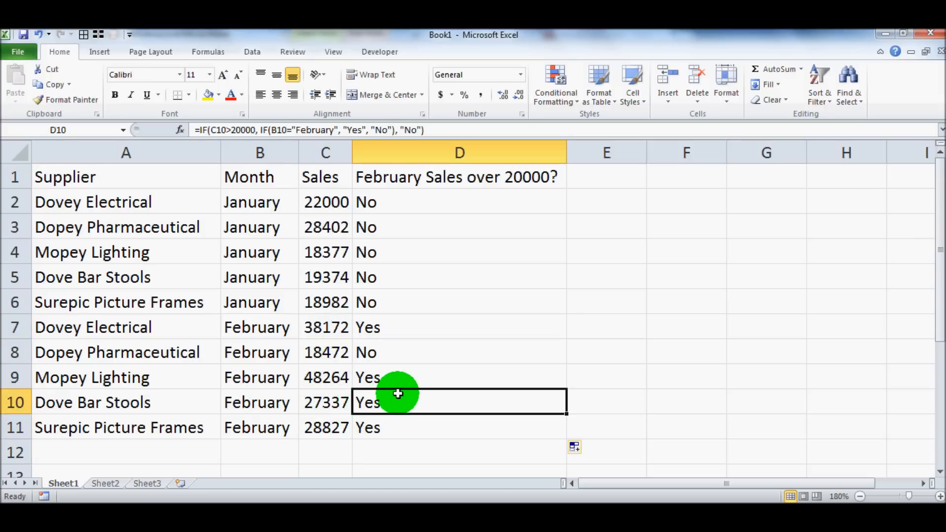